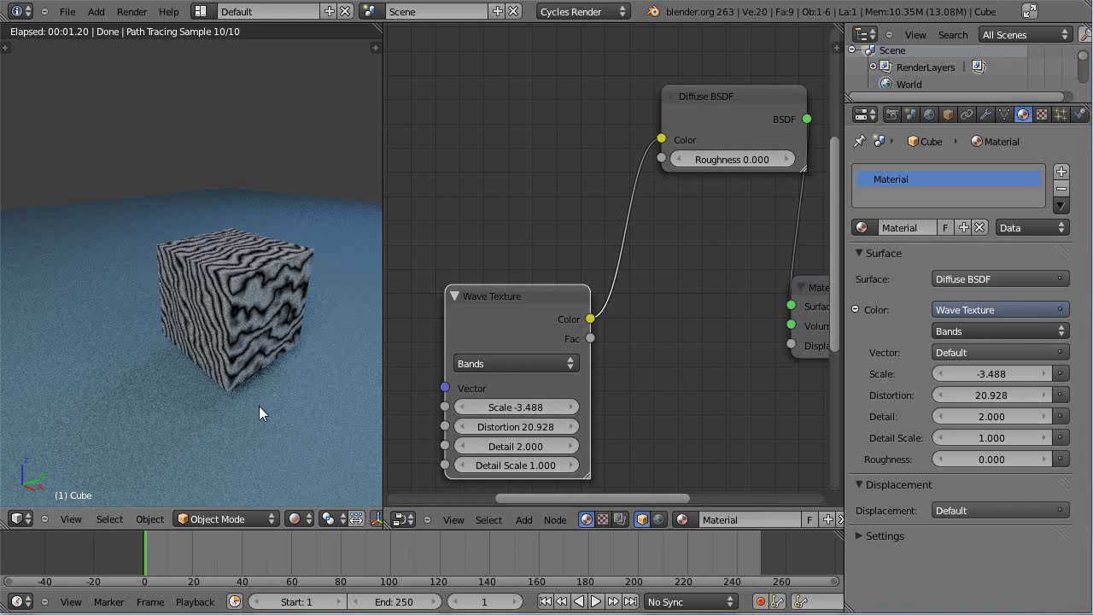
# Select the plane to view its material, then reselect the cube.
pyautogui.click(627, 319)
pyautogui.scroll(-2, 631, 329)
pyautogui.scroll(3, 636, 325)
pyautogui.rightClick(245, 294)
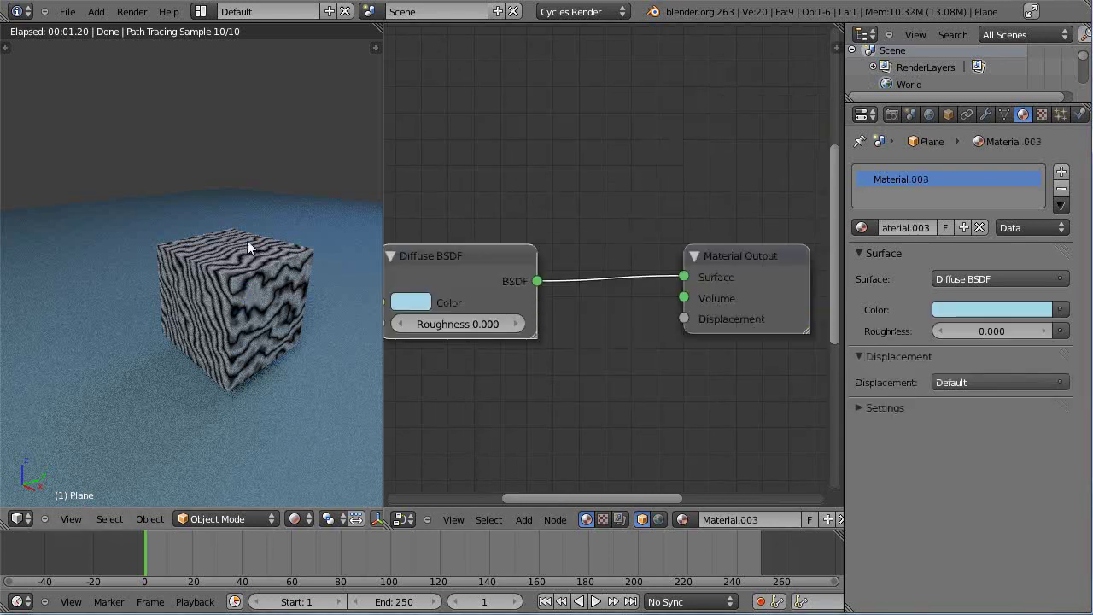
pyautogui.rightClick(251, 291)
# Move the Diffuse BSDF and Material Output nodes closer to the Wave Texture node.
pyautogui.click(513, 325)
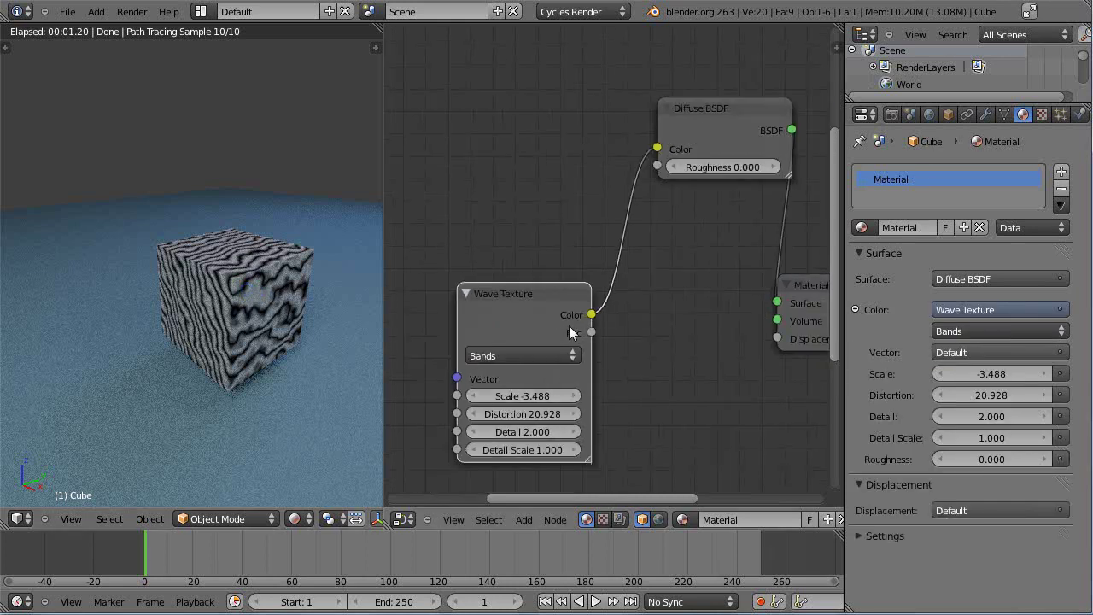
pyautogui.moveTo(709, 102); pyautogui.dragTo(673, 139)
pyautogui.moveTo(807, 291); pyautogui.dragTo(768, 306)
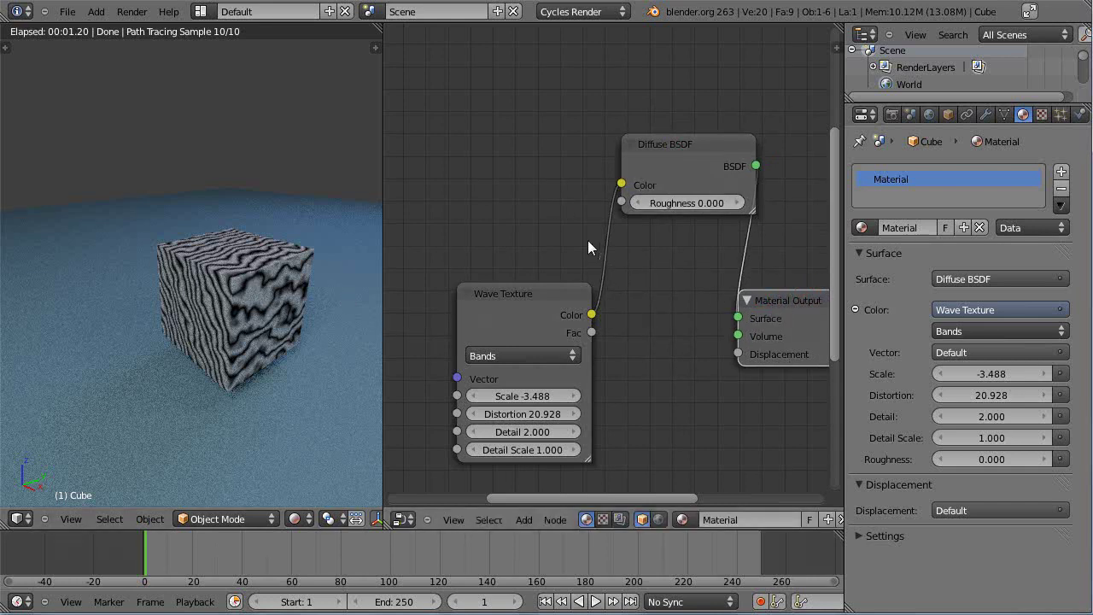
# Cut the Wave Texture-to-Diffuse Color link and reposition the Diffuse BSDF and Wave Texture nodes.
pyautogui.keyDown('ctrl'); pyautogui.moveTo(586, 227); pyautogui.dragTo(629, 259, button='right'); pyautogui.keyUp('ctrl')
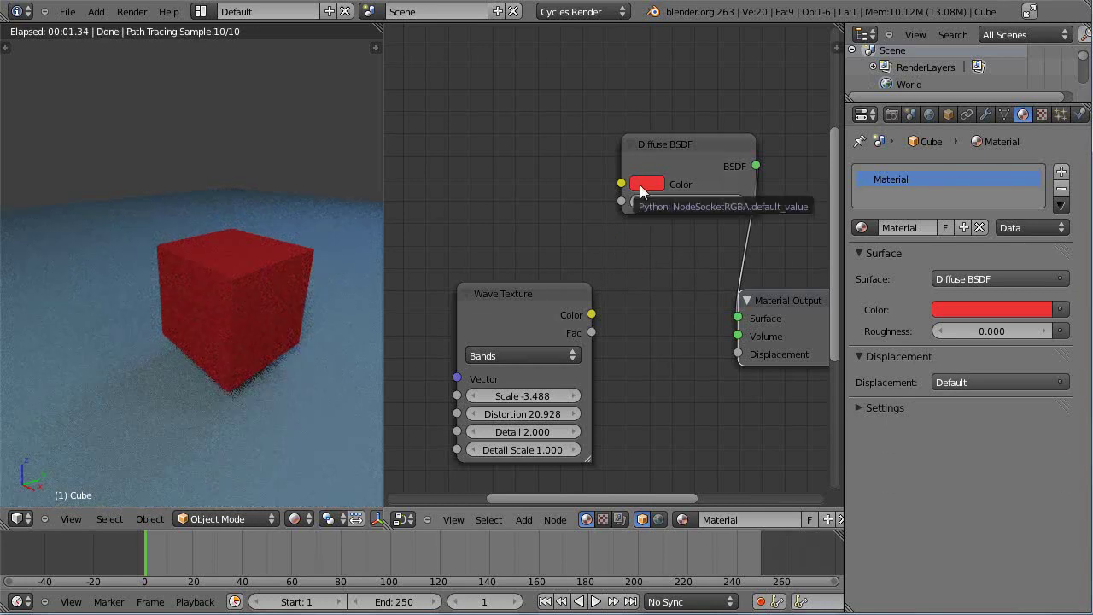
pyautogui.moveTo(679, 142); pyautogui.dragTo(649, 154)
pyautogui.moveTo(550, 292); pyautogui.dragTo(588, 195)
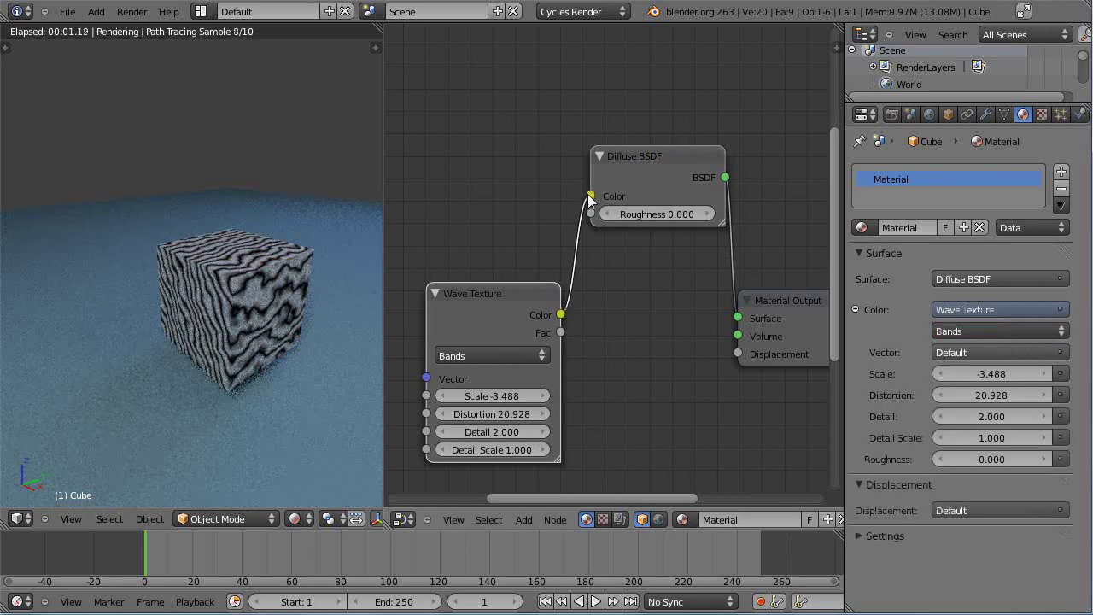
pyautogui.keyDown('ctrl'); pyautogui.moveTo(566, 216); pyautogui.dragTo(595, 265, button='right'); pyautogui.keyUp('ctrl')
pyautogui.moveTo(653, 158); pyautogui.dragTo(689, 123)
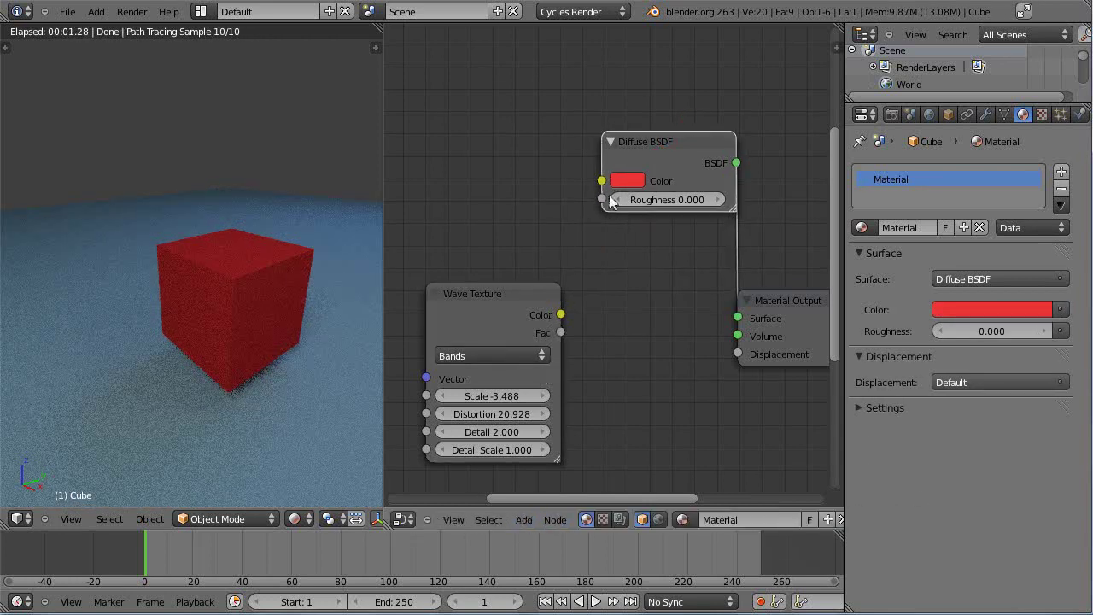
# Add a Mix color node feeding Diffuse Color, with the Wave Texture Color linked into Color2.
pyautogui.click(524, 520)
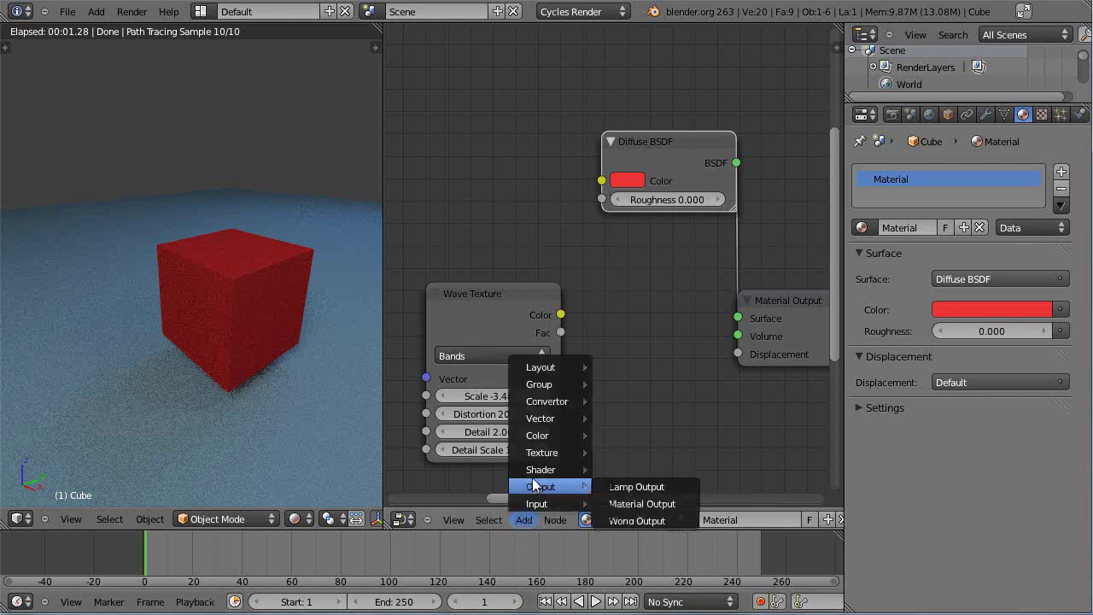
pyautogui.moveTo(538, 473)
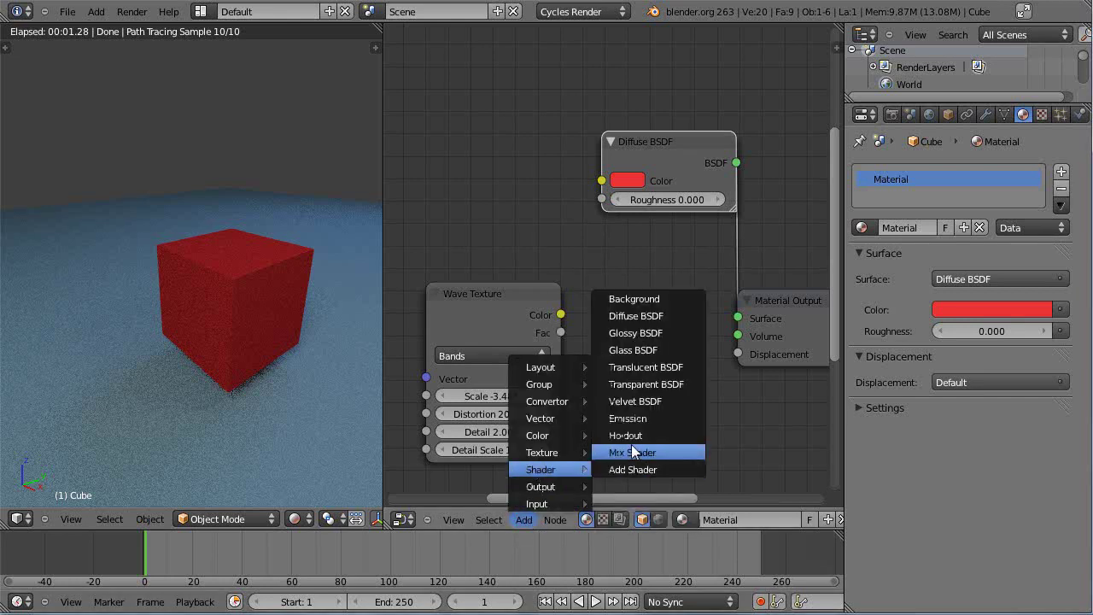
pyautogui.moveTo(546, 437)
pyautogui.click(615, 469)
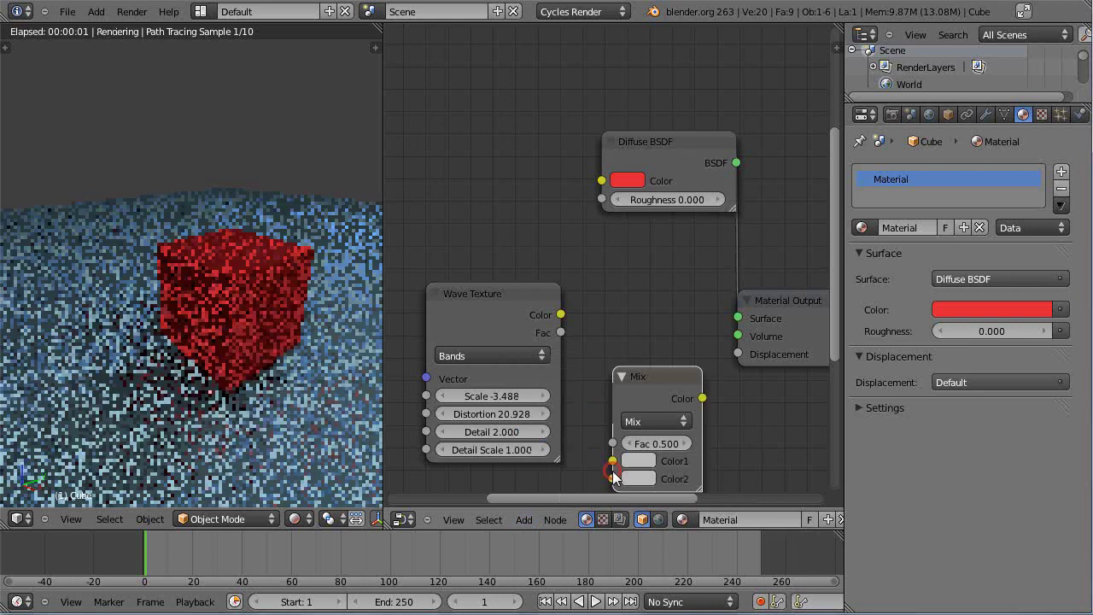
pyautogui.click(519, 111)
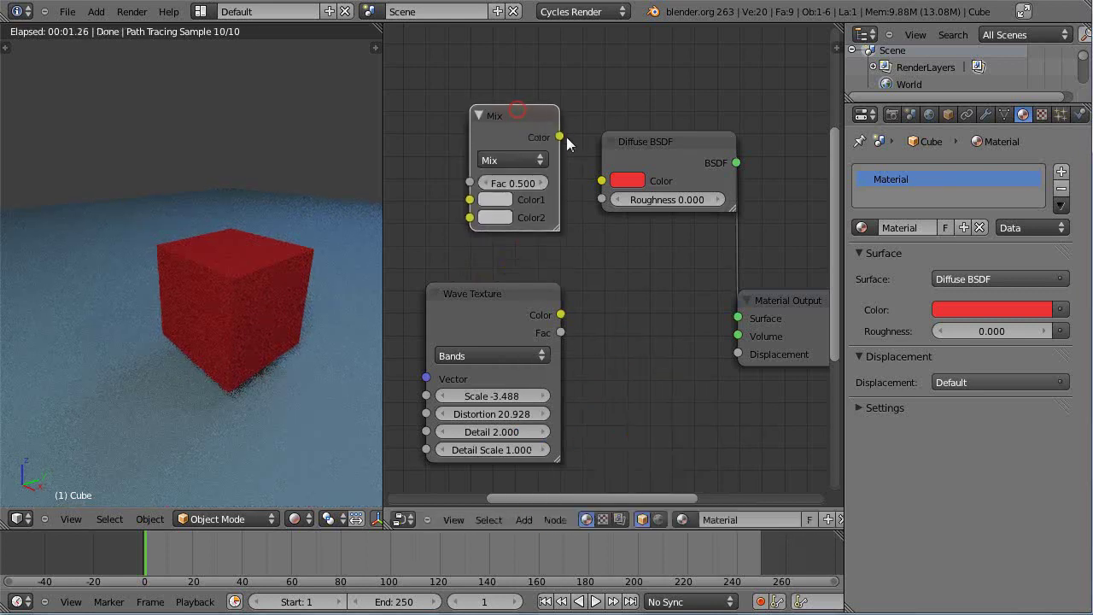
pyautogui.moveTo(559, 137); pyautogui.dragTo(601, 183)
pyautogui.moveTo(560, 314); pyautogui.dragTo(469, 217)
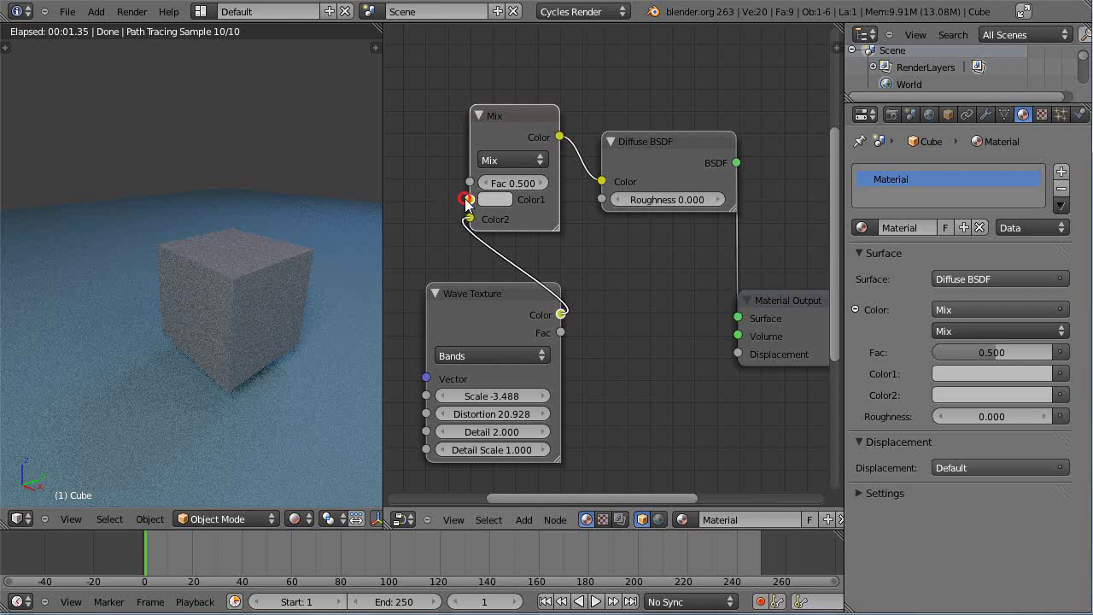
# Set the Mix node's Color1 to a saturated magenta.
pyautogui.click(495, 199)
pyautogui.click(571, 314)
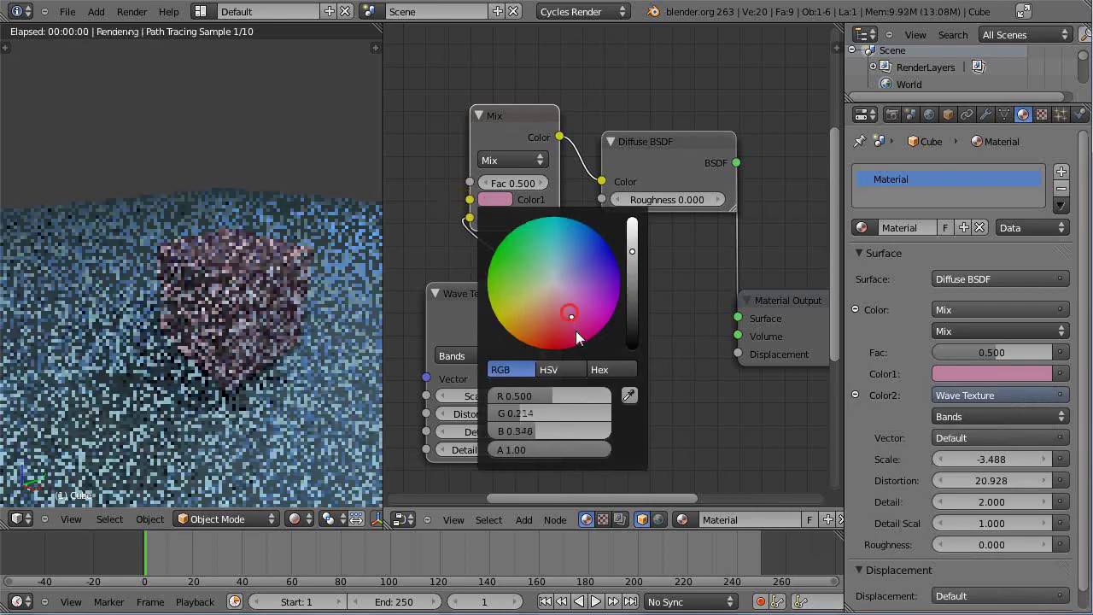
pyautogui.click(583, 335)
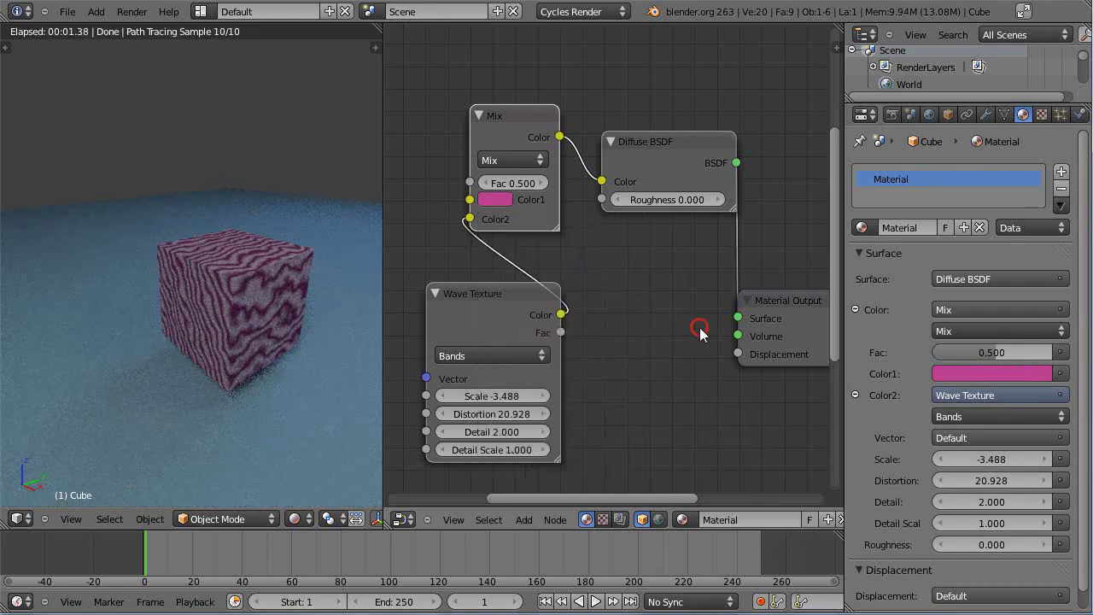
# Set the Mix Fac to 0.598 and rearrange the Wave Texture, Mix, Diffuse BSDF and Output nodes.
pyautogui.moveTo(493, 291); pyautogui.dragTo(467, 296)
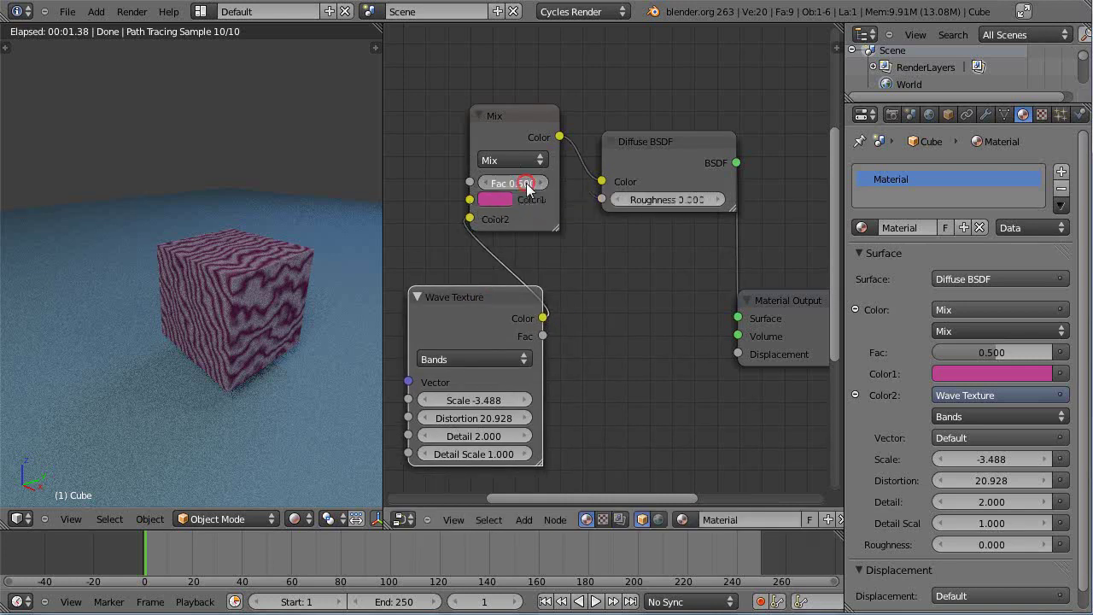
pyautogui.moveTo(526, 183)
pyautogui.mouseDown()
pyautogui.moveTo(256, 185)
pyautogui.moveTo(705, 178)
pyautogui.moveTo(497, 201)
pyautogui.moveTo(524, 201)
pyautogui.moveTo(526, 217)
pyautogui.moveTo(539, 183)
pyautogui.mouseUp()
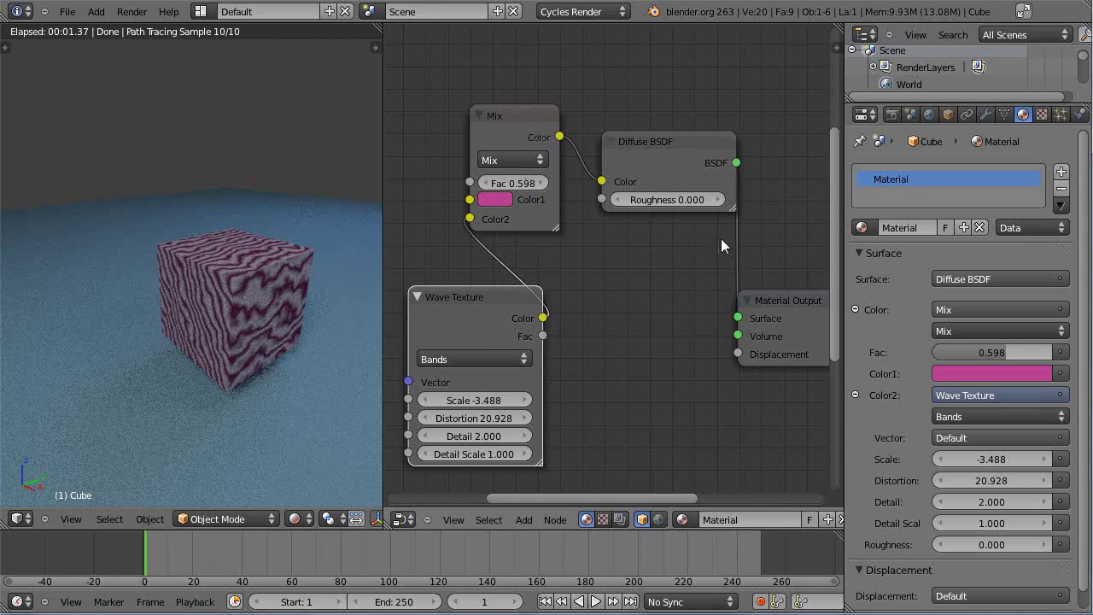
pyautogui.moveTo(687, 144); pyautogui.dragTo(721, 148)
pyautogui.moveTo(781, 295); pyautogui.dragTo(789, 276)
pyautogui.moveTo(512, 292)
pyautogui.mouseDown()
pyautogui.moveTo(490, 284)
pyautogui.moveTo(500, 280)
pyautogui.mouseUp()
pyautogui.moveTo(533, 117); pyautogui.dragTo(556, 120)
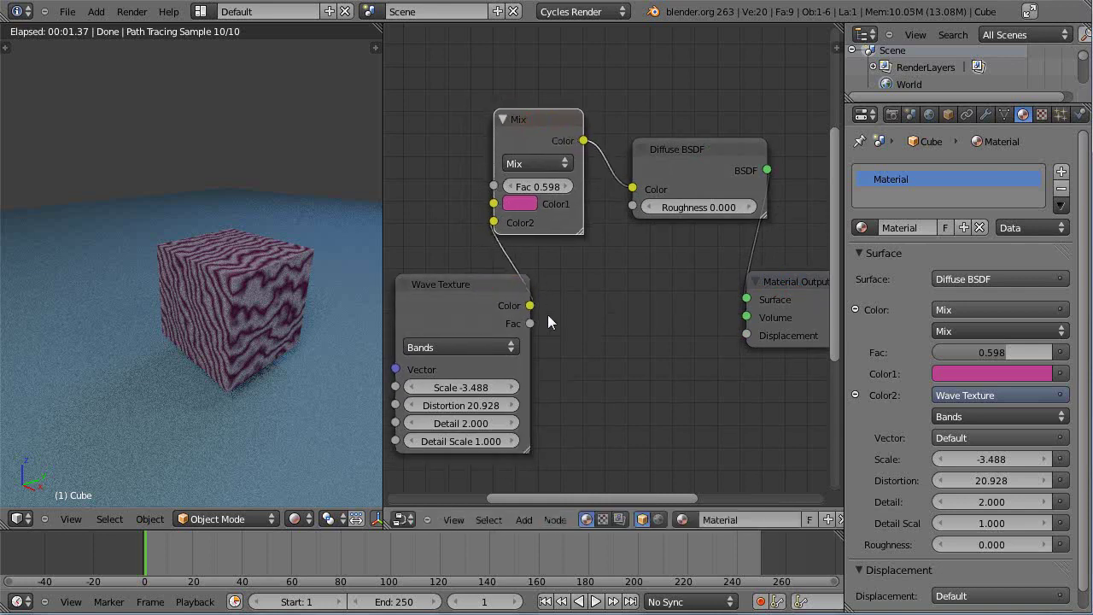
pyautogui.scroll(-4, 260, 337)
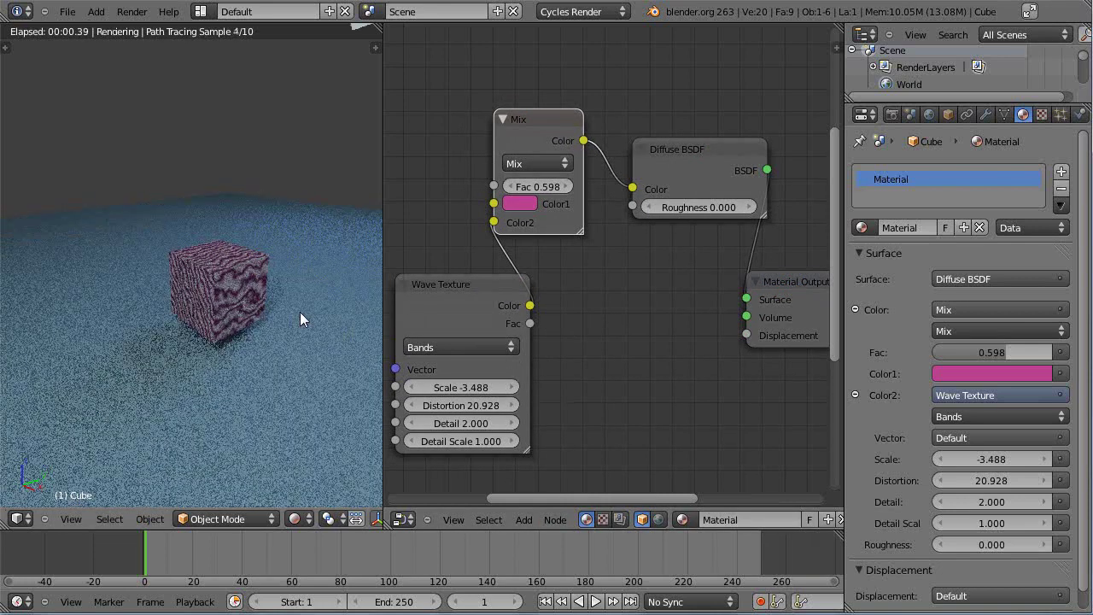
pyautogui.moveTo(265, 313); pyautogui.dragTo(205, 315, button='middle')
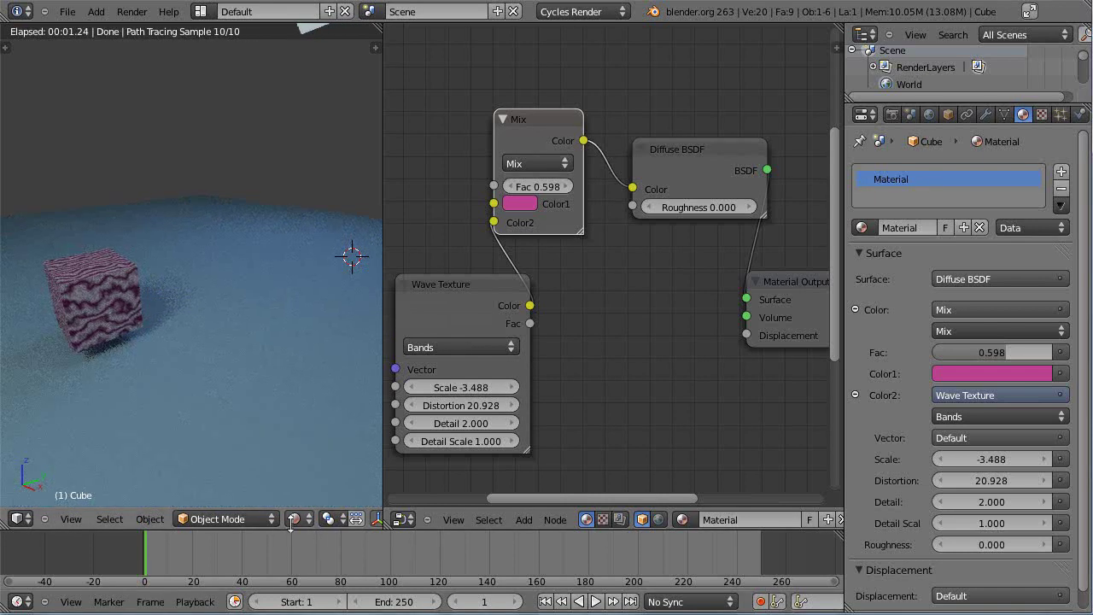
# Switch to material shading, add a plane and tilt it about the X axis.
pyautogui.click(294, 518)
pyautogui.click(313, 426)
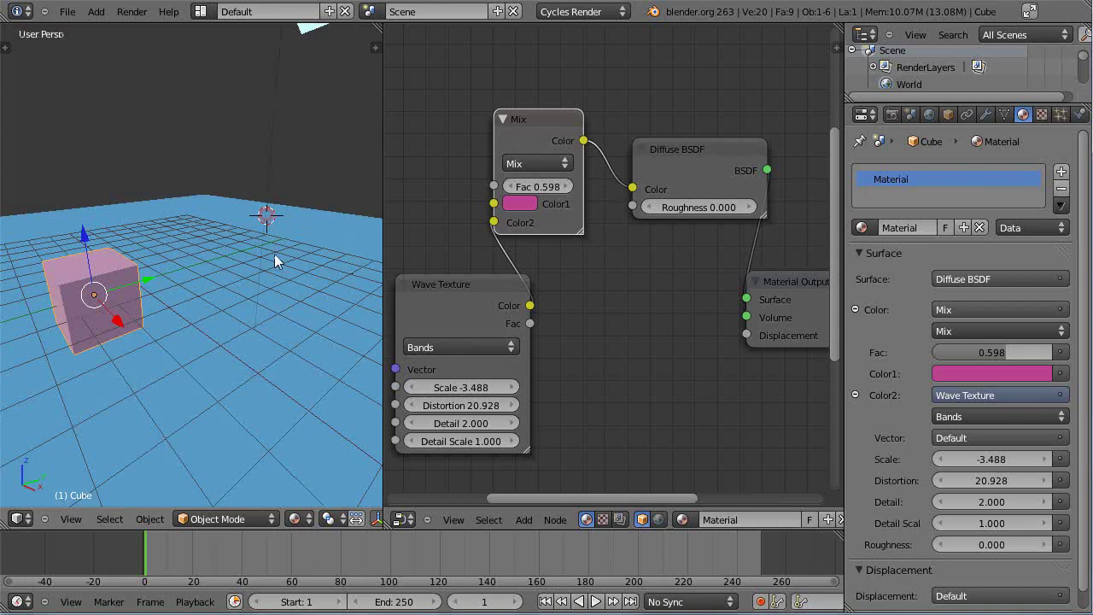
pyautogui.hotkey('shift', 'a')
pyautogui.moveTo(286, 247)
pyautogui.click(328, 248)
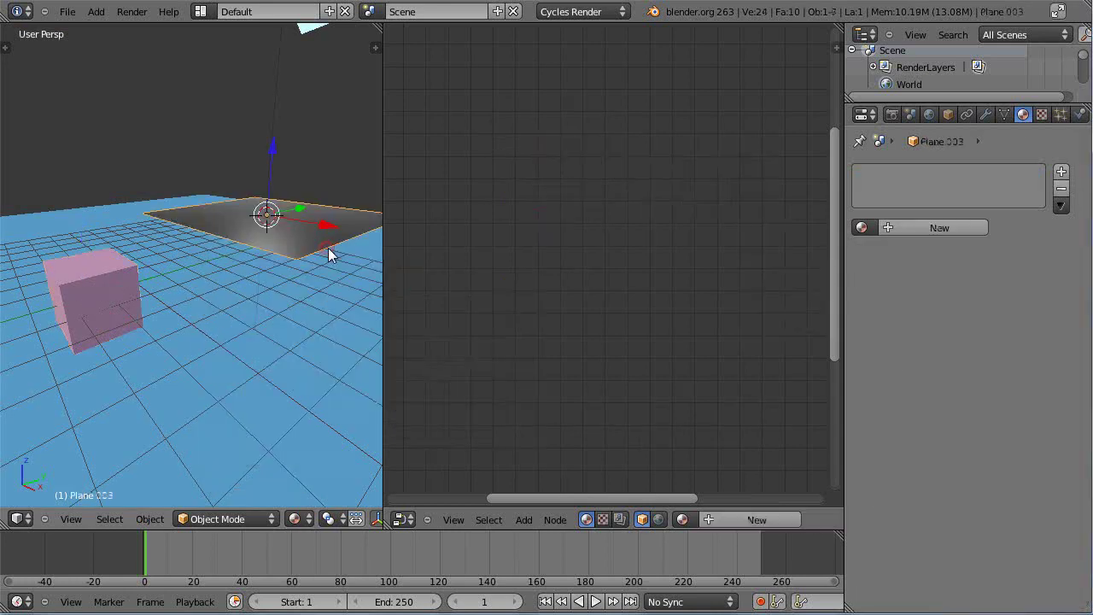
pyautogui.press('r')
pyautogui.press('x')
pyautogui.click(297, 166)
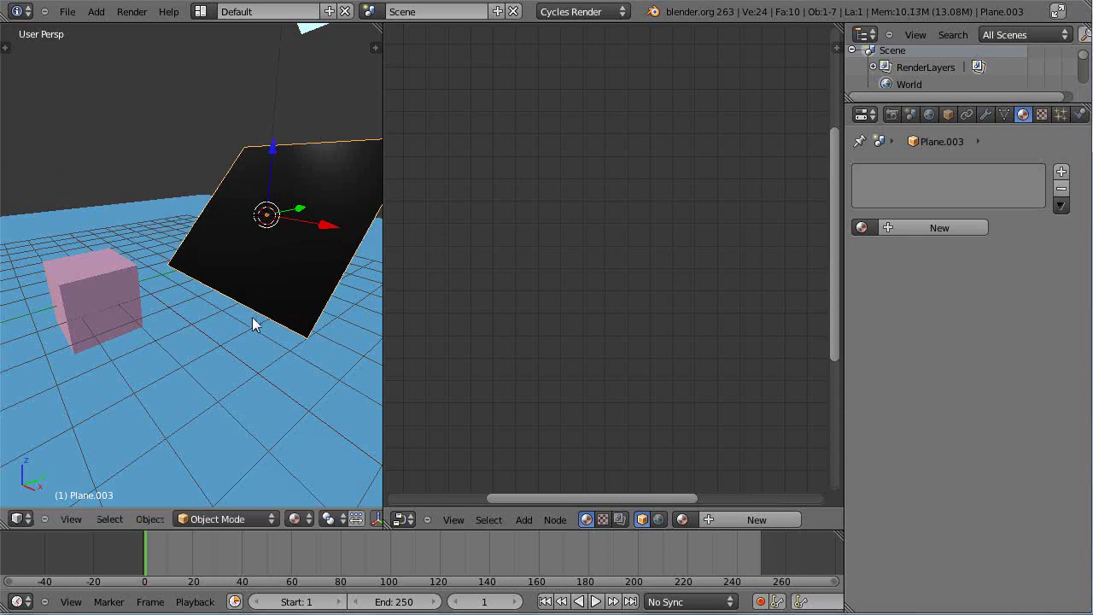
# Give the plane new material Material.005 with a saturated yellow Diffuse color, and tidy its nodes.
pyautogui.click(943, 229)
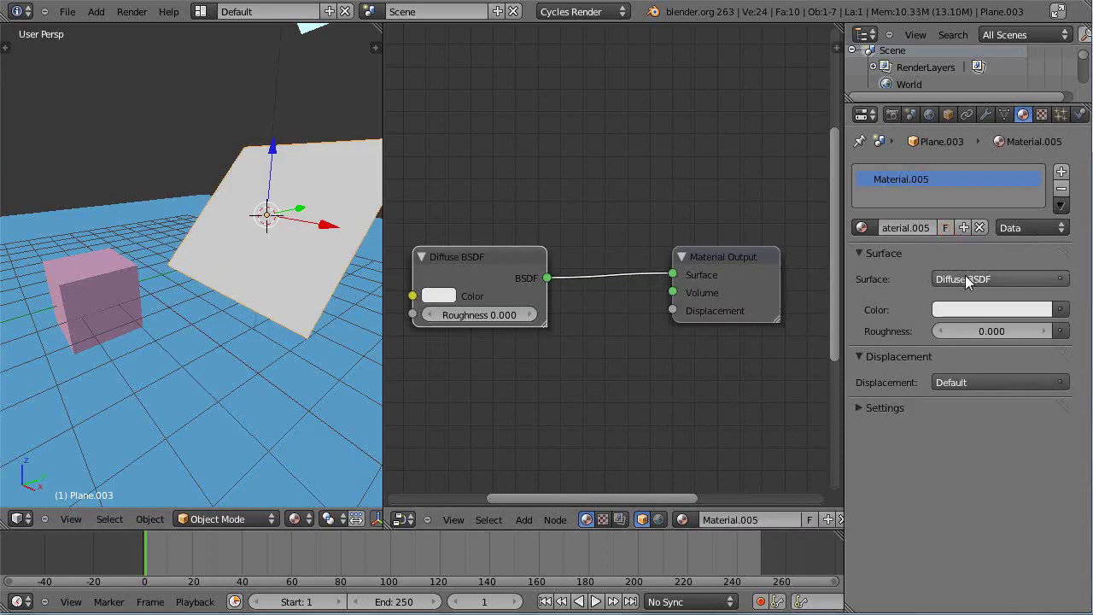
pyautogui.click(995, 309)
pyautogui.click(921, 152)
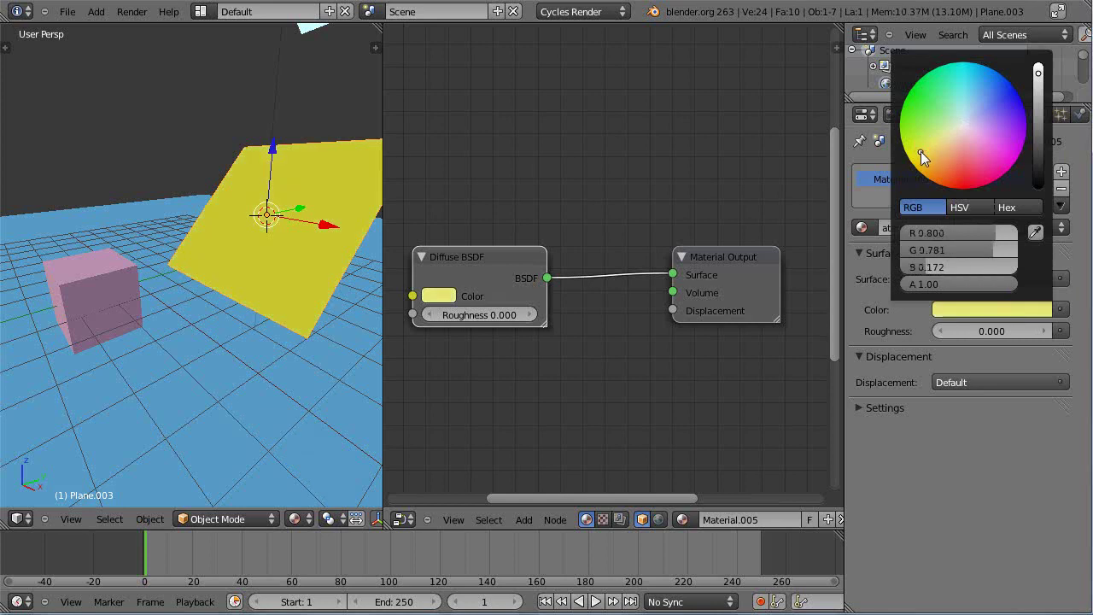
pyautogui.moveTo(921, 154); pyautogui.dragTo(904, 147)
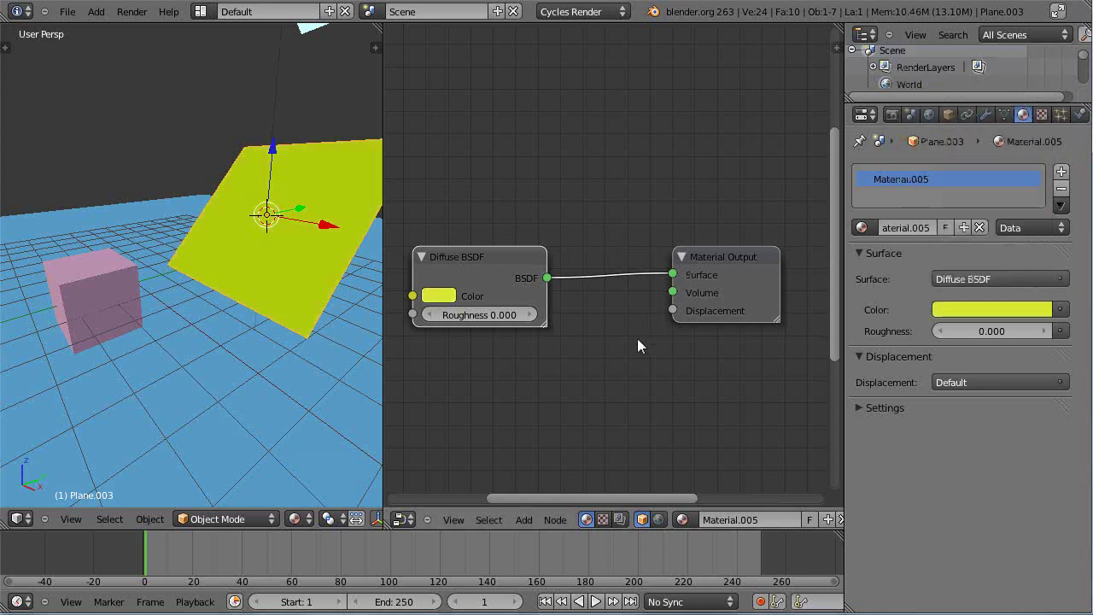
pyautogui.moveTo(504, 250); pyautogui.dragTo(599, 139)
pyautogui.moveTo(716, 257); pyautogui.dragTo(756, 296)
pyautogui.moveTo(566, 146); pyautogui.dragTo(637, 178)
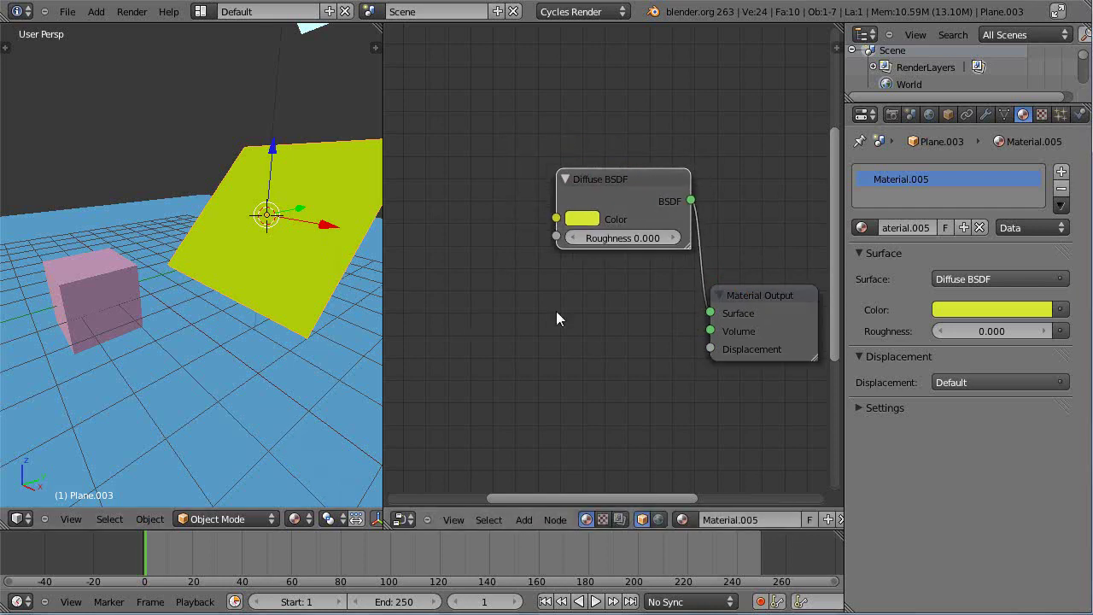
# Add an Image Texture node with a PNG image and link its Color to the Diffuse BSDF Color.
pyautogui.click(533, 518)
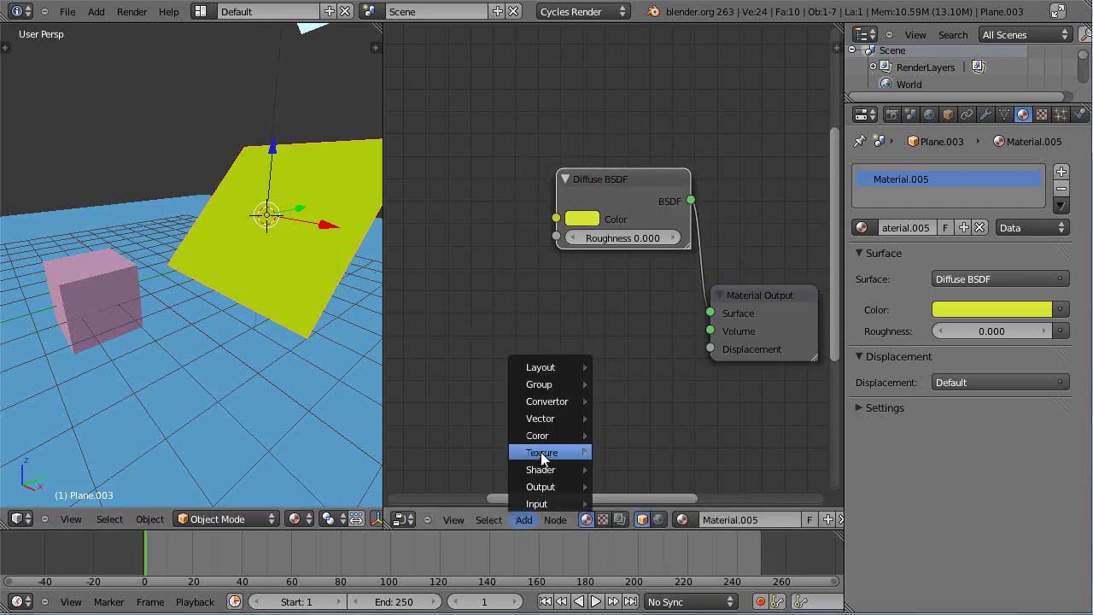
pyautogui.moveTo(547, 458)
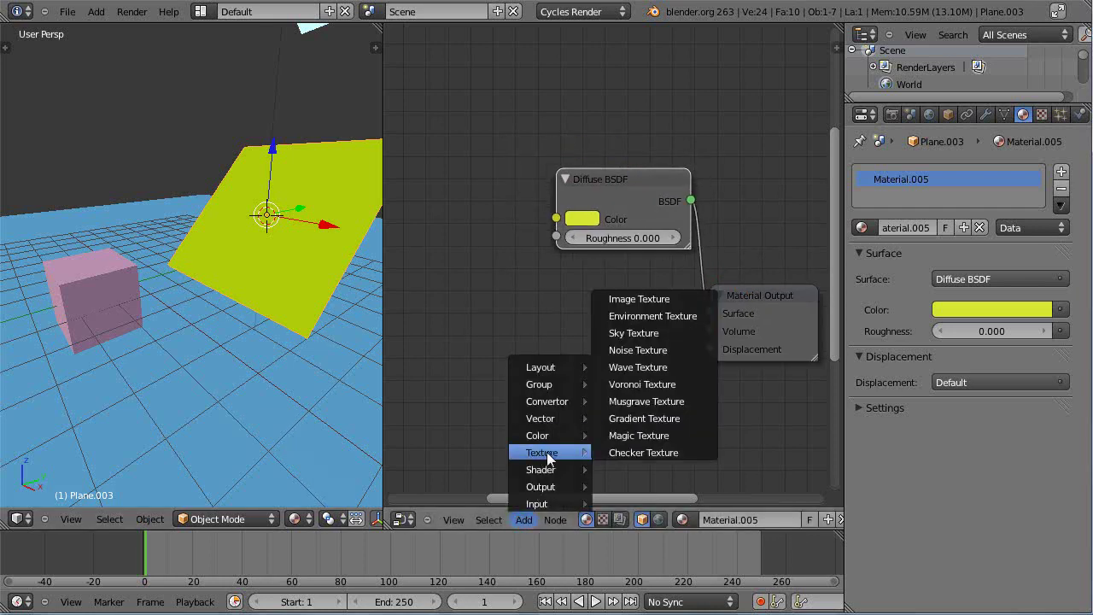
pyautogui.click(673, 299)
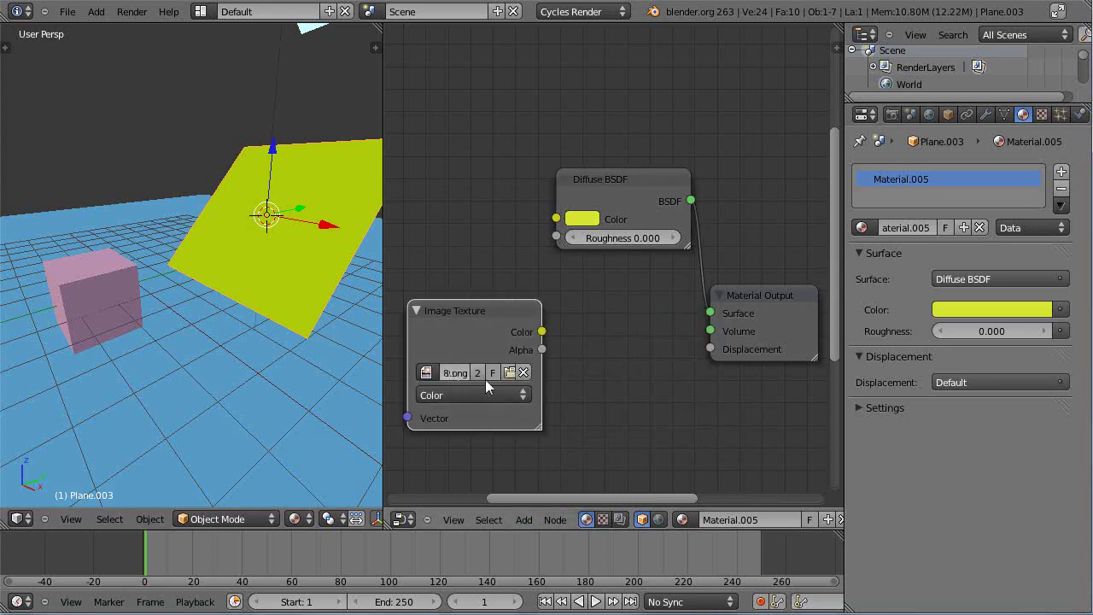
pyautogui.moveTo(647, 188); pyautogui.dragTo(658, 180)
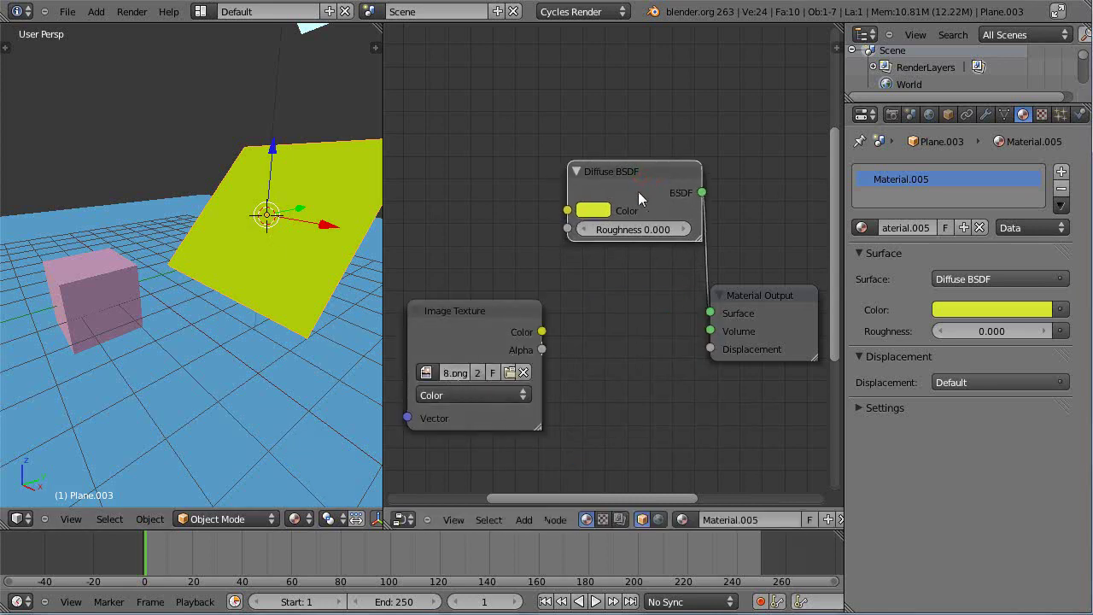
pyautogui.moveTo(541, 331); pyautogui.dragTo(561, 214)
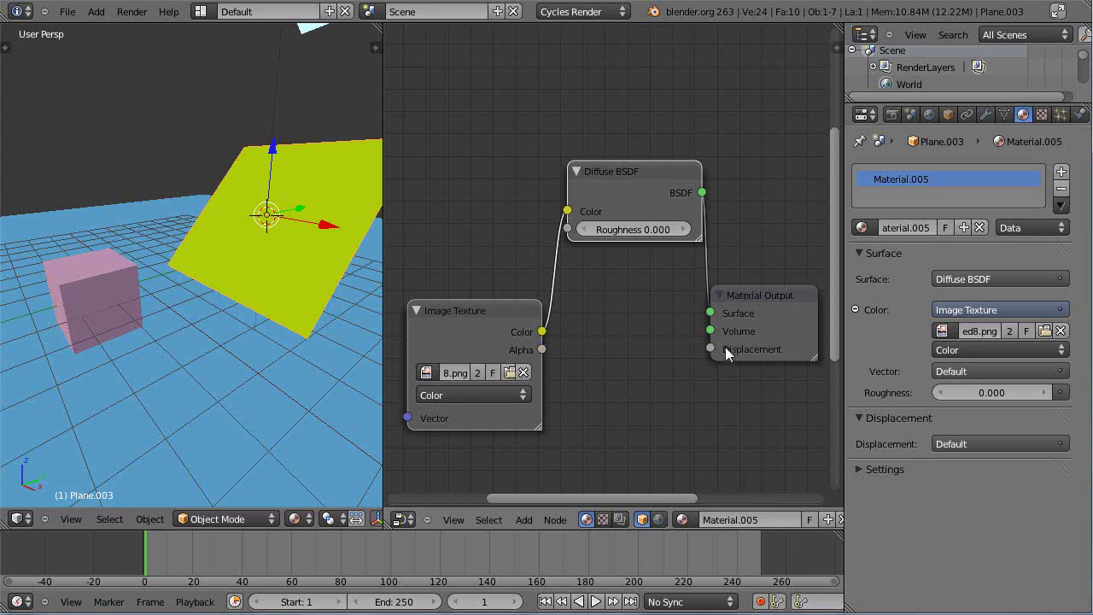
pyautogui.moveTo(644, 177); pyautogui.dragTo(657, 146)
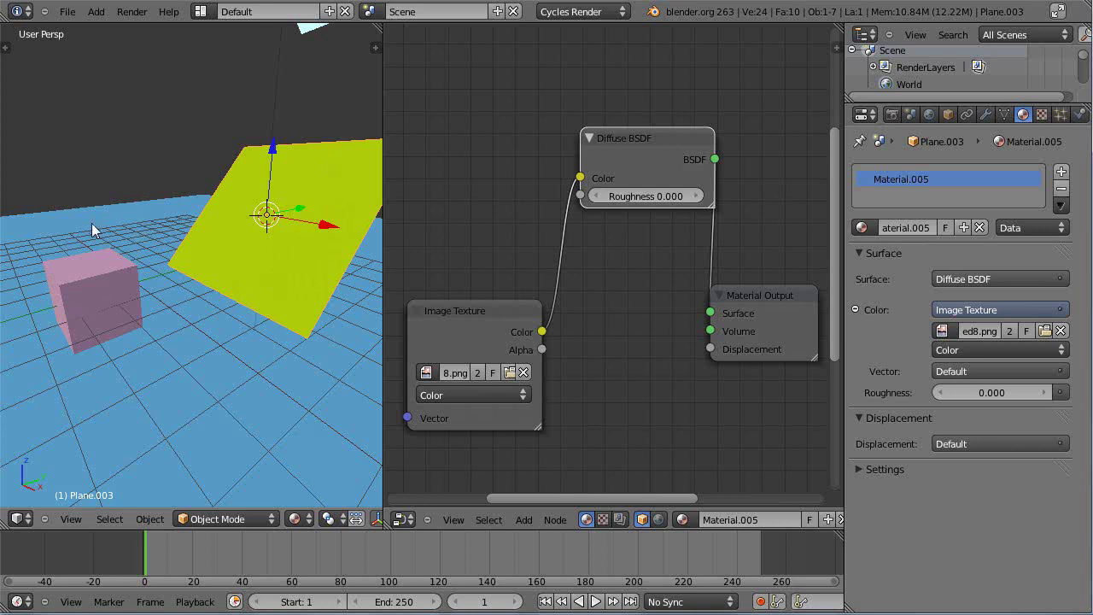
# In Edit Mode, mark a seam on the plane and unwrap it so the PNG image appears.
pyautogui.press('t')
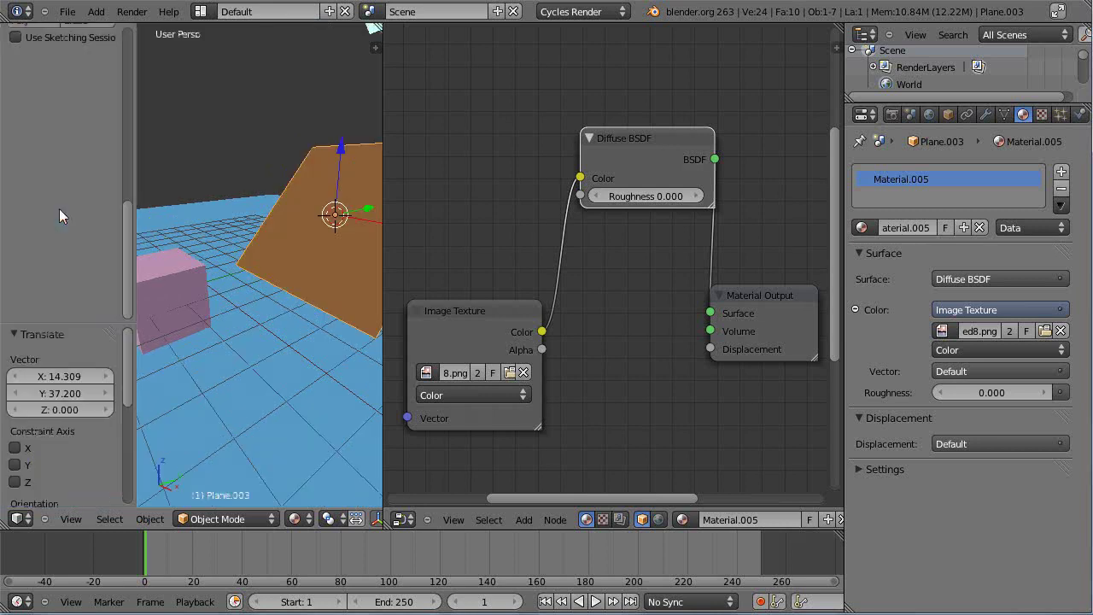
pyautogui.press('Tab')
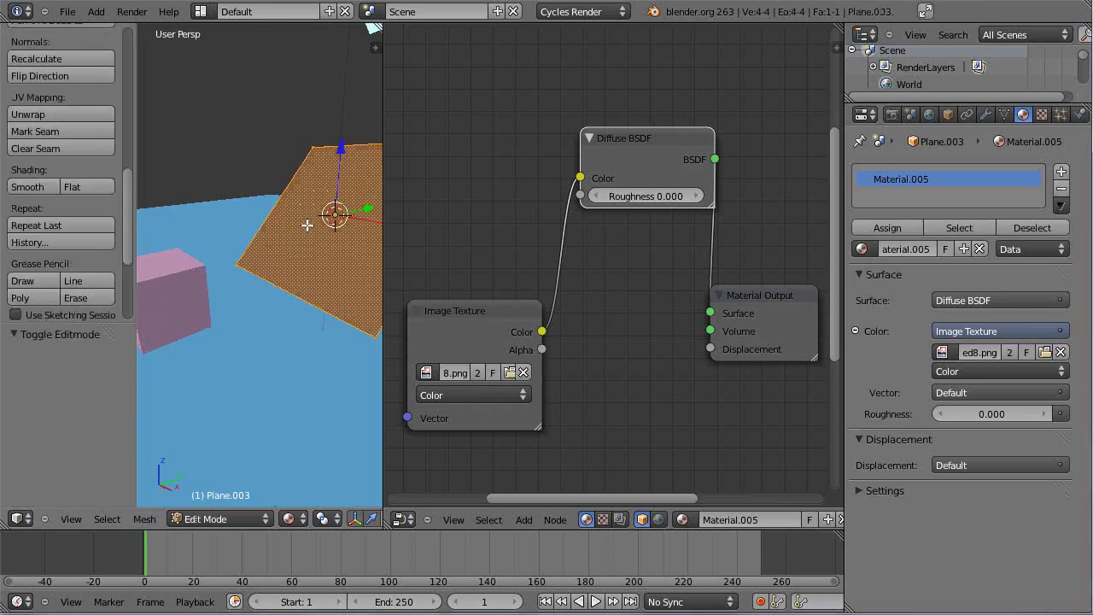
pyautogui.moveTo(131, 194)
pyautogui.mouseDown()
pyautogui.moveTo(128, 314)
pyautogui.moveTo(129, 141)
pyautogui.moveTo(122, 216)
pyautogui.mouseUp()
pyautogui.click(46, 260)
pyautogui.click(37, 243)
pyautogui.click(37, 244)
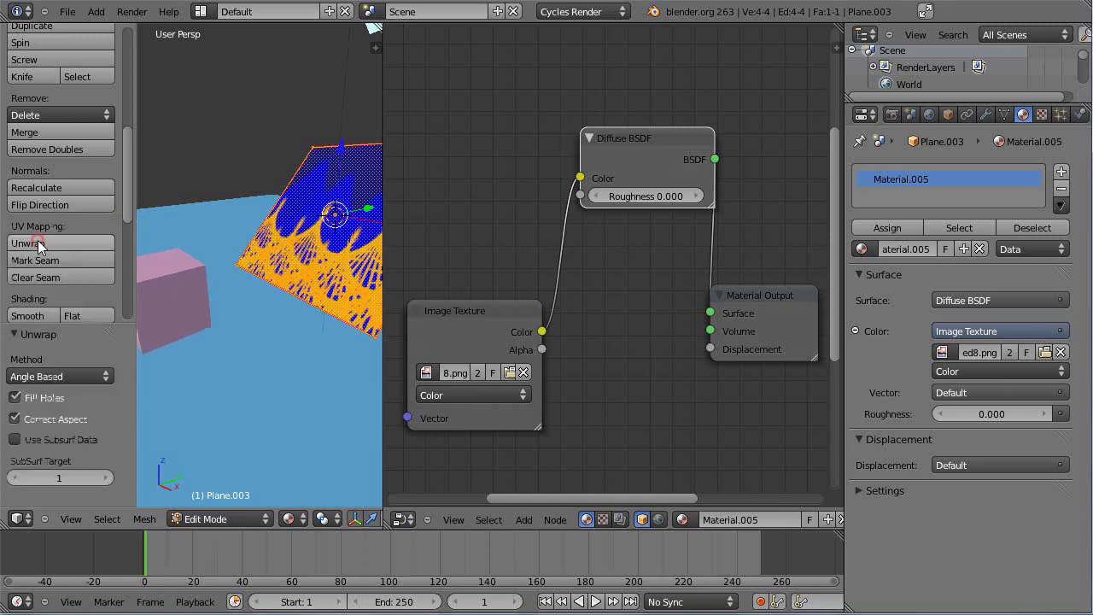
pyautogui.moveTo(281, 320); pyautogui.dragTo(280, 323, button='middle')
pyautogui.moveTo(481, 310); pyautogui.dragTo(496, 212)
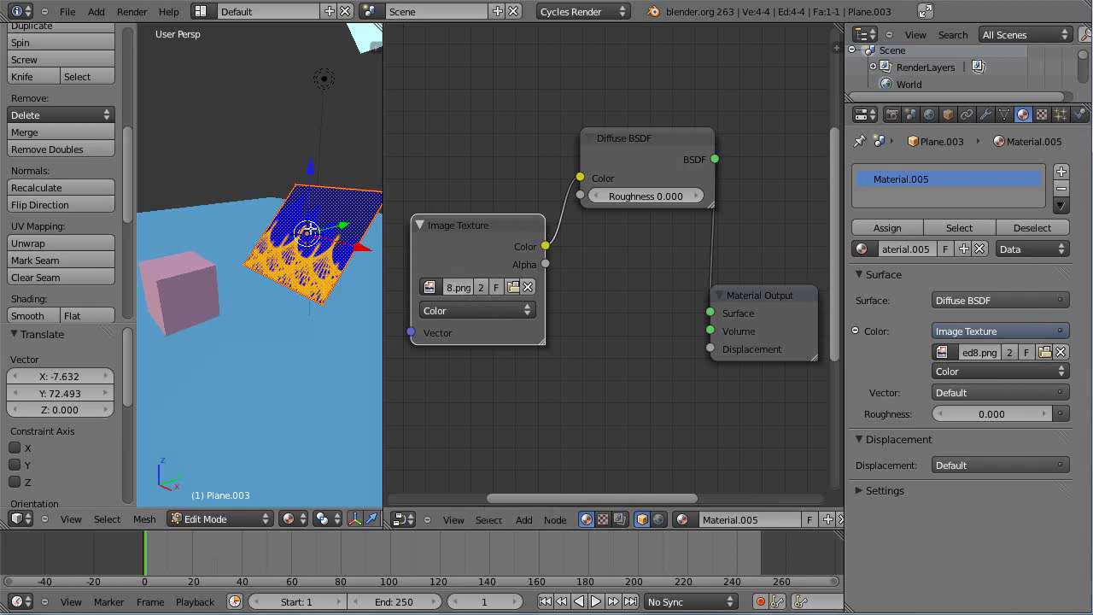
# Switch the viewport to Cycles Rendered shading, return to Object Mode and widen the 3D view.
pyautogui.click(288, 518)
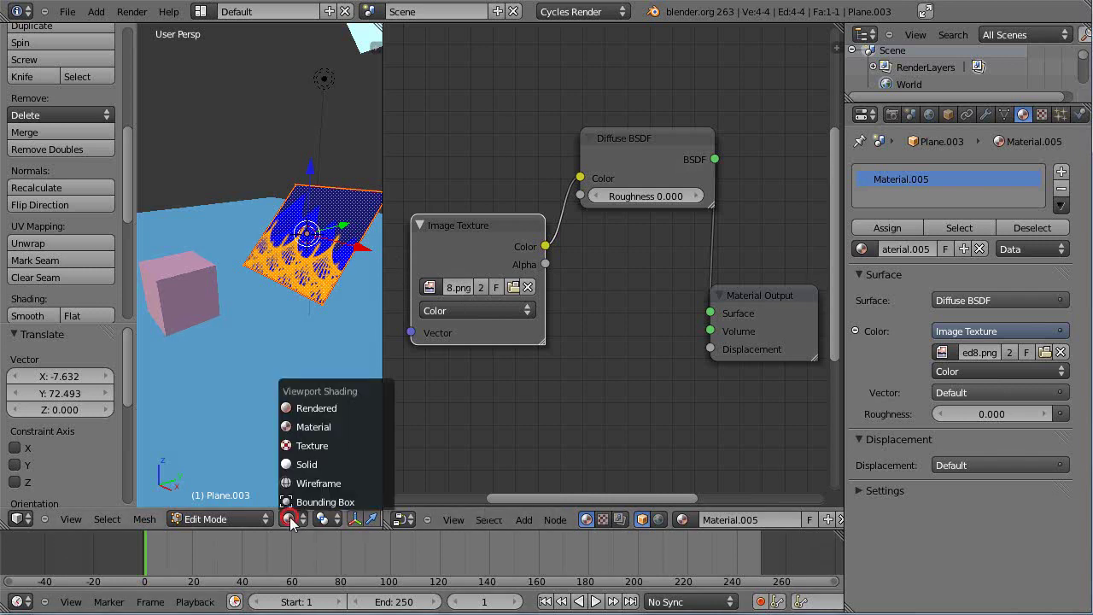
pyautogui.click(298, 409)
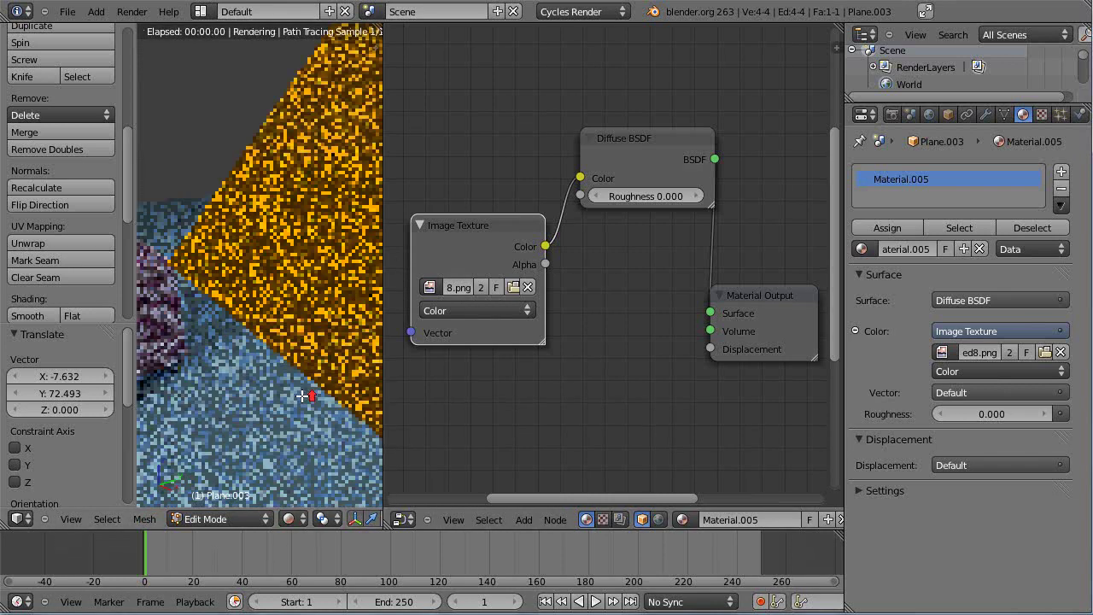
pyautogui.moveTo(488, 220); pyautogui.dragTo(509, 250)
pyautogui.scroll(-2, 259, 346)
pyautogui.scroll(2, 260, 346)
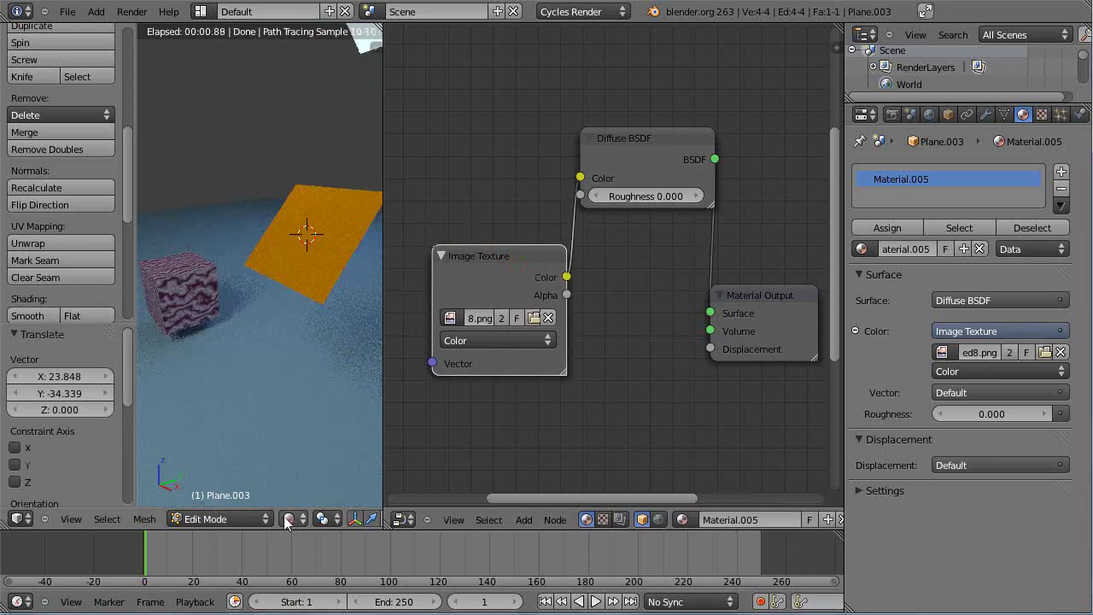
pyautogui.click(289, 518)
pyautogui.click(297, 427)
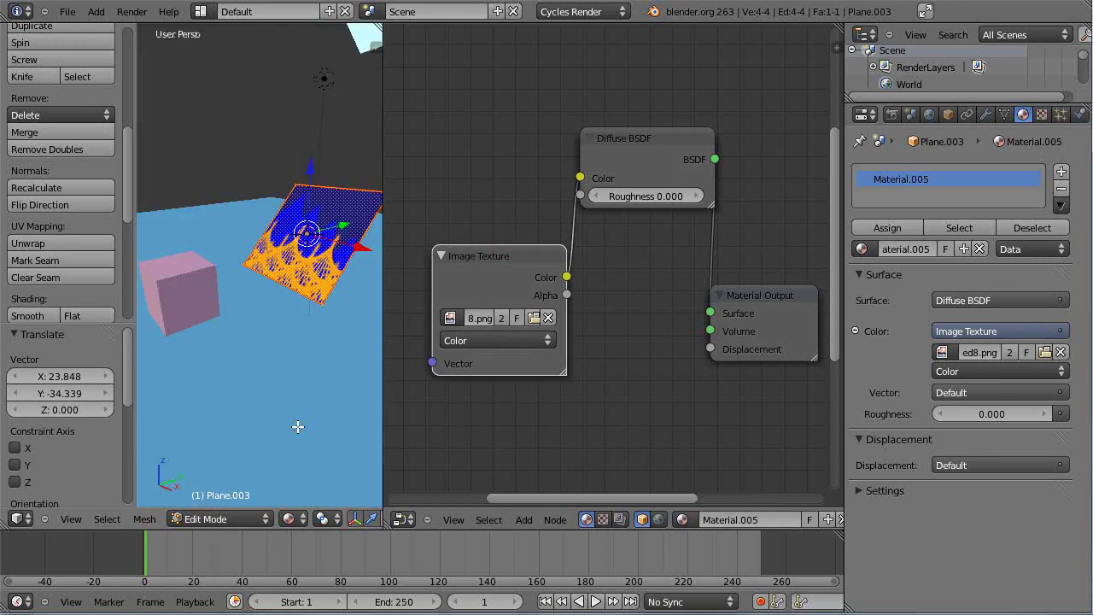
pyautogui.click(288, 517)
pyautogui.click(314, 412)
pyautogui.press('Tab')
pyautogui.moveTo(384, 358); pyautogui.dragTo(501, 419)
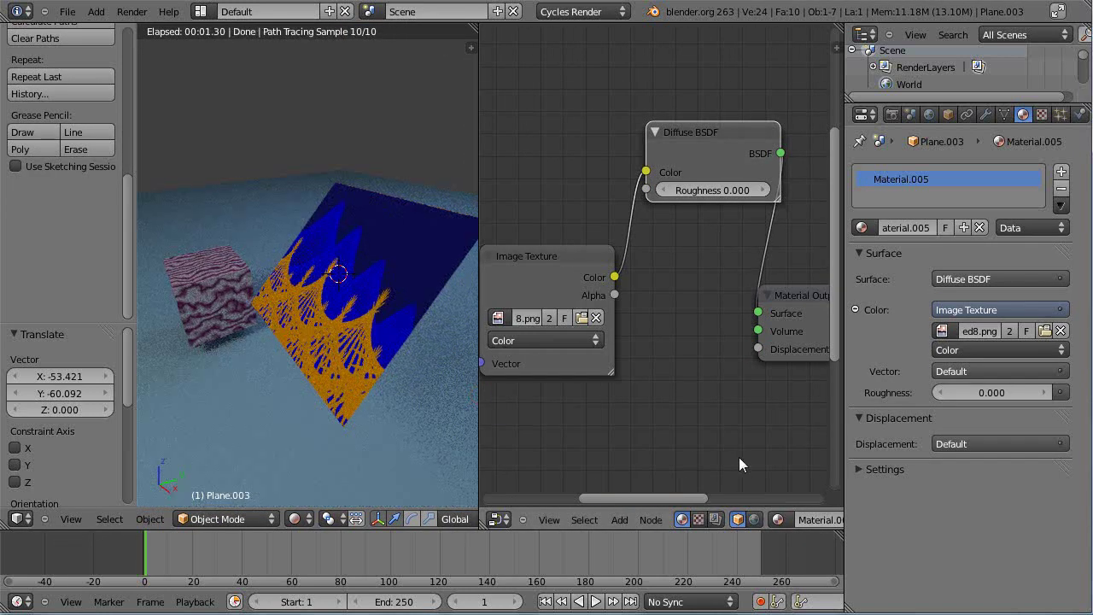